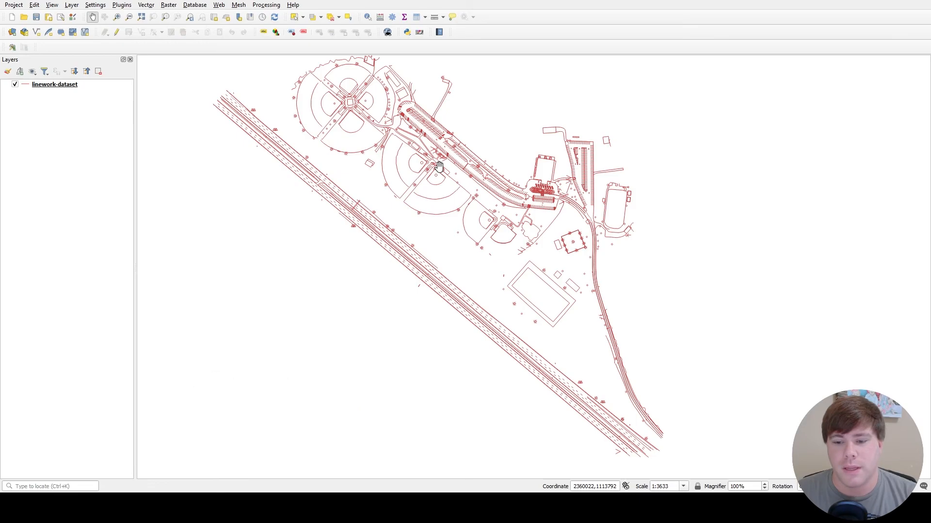
- Look over the linework dataset across the ballfields, parking areas and highway
{"action": "left_click_drag", "start_coordinate": [255, 124], "coordinate": [264, 166]}
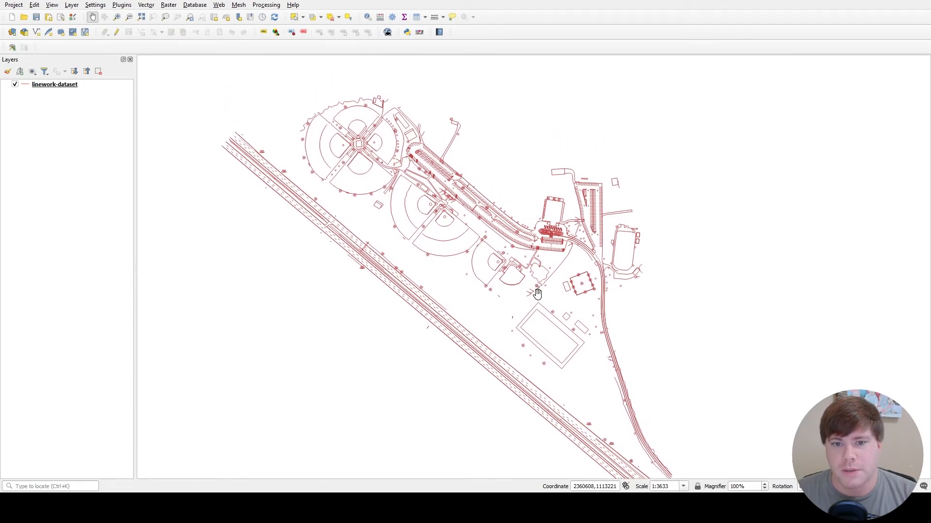
{"action": "left_click_drag", "start_coordinate": [519, 218], "coordinate": [411, 269]}
{"action": "left_click_drag", "start_coordinate": [289, 298], "coordinate": [433, 247]}
{"action": "left_click_drag", "start_coordinate": [511, 297], "coordinate": [491, 277]}
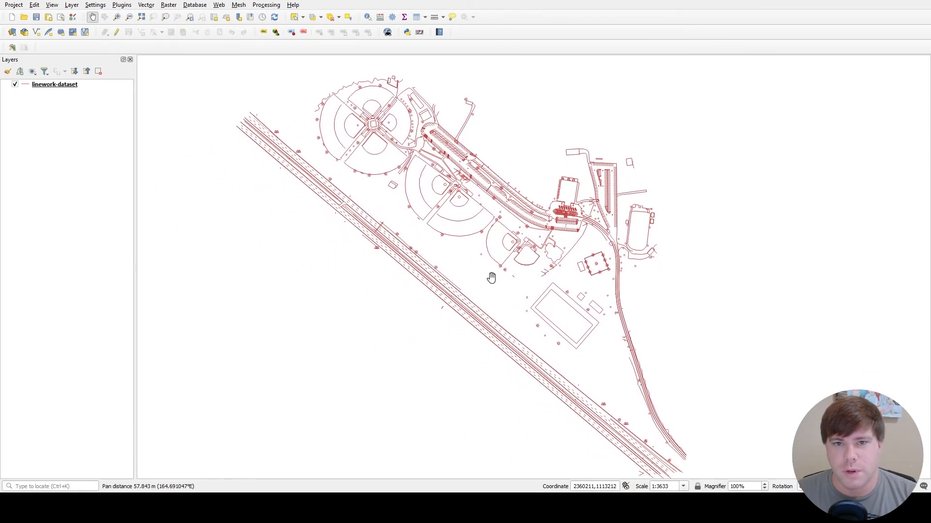
{"action": "left_click_drag", "start_coordinate": [578, 229], "coordinate": [553, 250]}
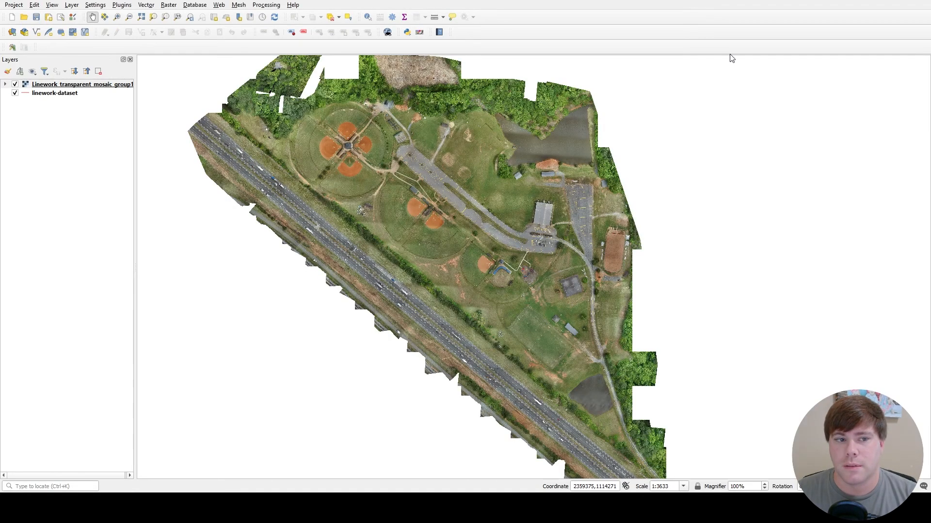
- Examine the orthomosaic image around the ballfields and the parking lot striping in close detail
{"action": "left_click_drag", "start_coordinate": [467, 148], "coordinate": [464, 179]}
{"action": "left_click_drag", "start_coordinate": [502, 255], "coordinate": [500, 211]}
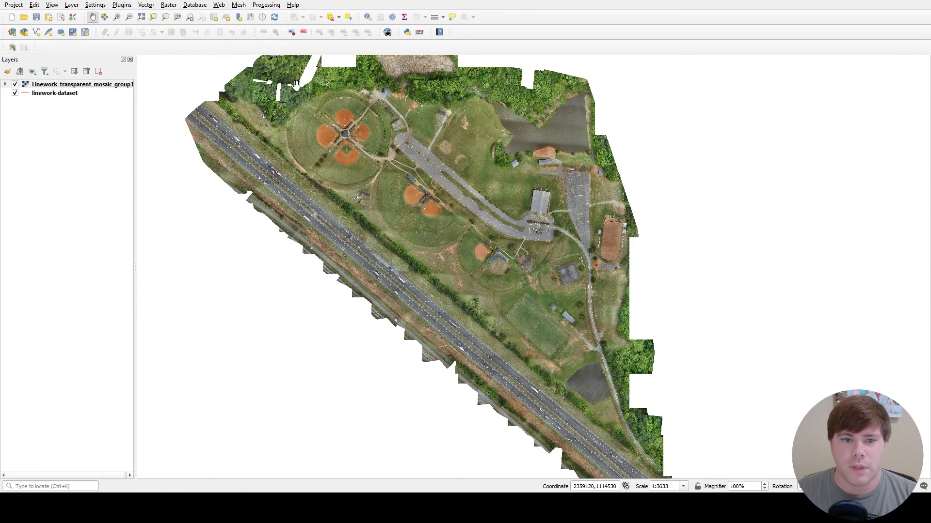
{"action": "scroll", "coordinate": [426, 203], "scroll_direction": "up", "scroll_amount": 3}
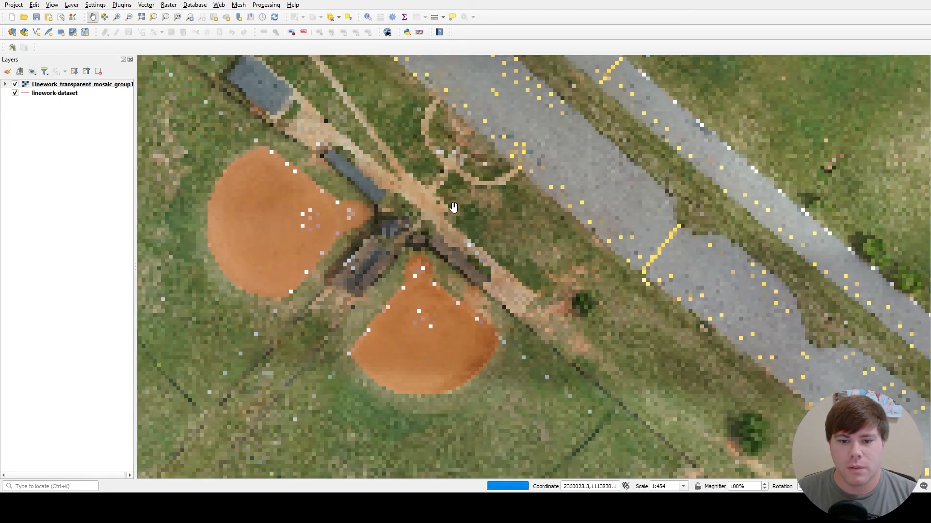
{"action": "left_click_drag", "start_coordinate": [551, 146], "coordinate": [456, 229]}
{"action": "left_click_drag", "start_coordinate": [394, 125], "coordinate": [382, 201]}
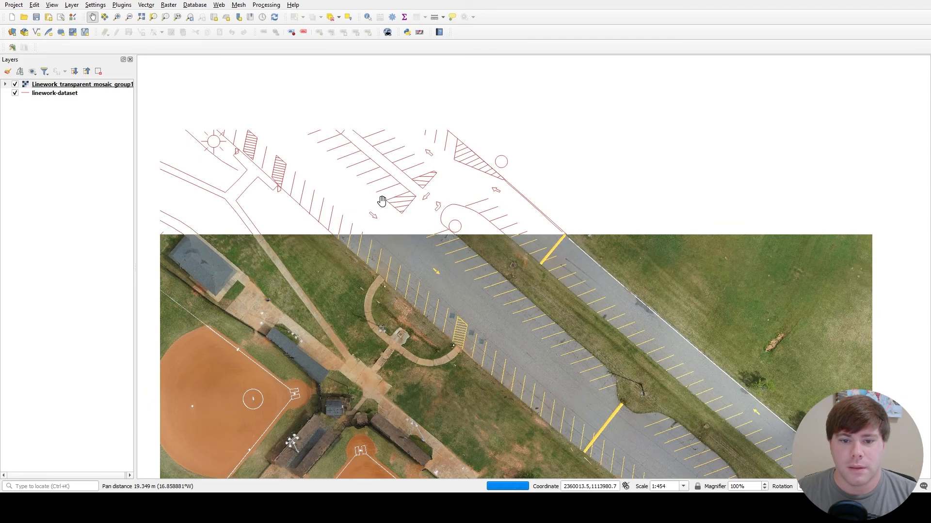
{"action": "scroll", "coordinate": [398, 192], "scroll_direction": "up", "scroll_amount": 4}
{"action": "scroll", "coordinate": [467, 183], "scroll_direction": "down", "scroll_amount": 1}
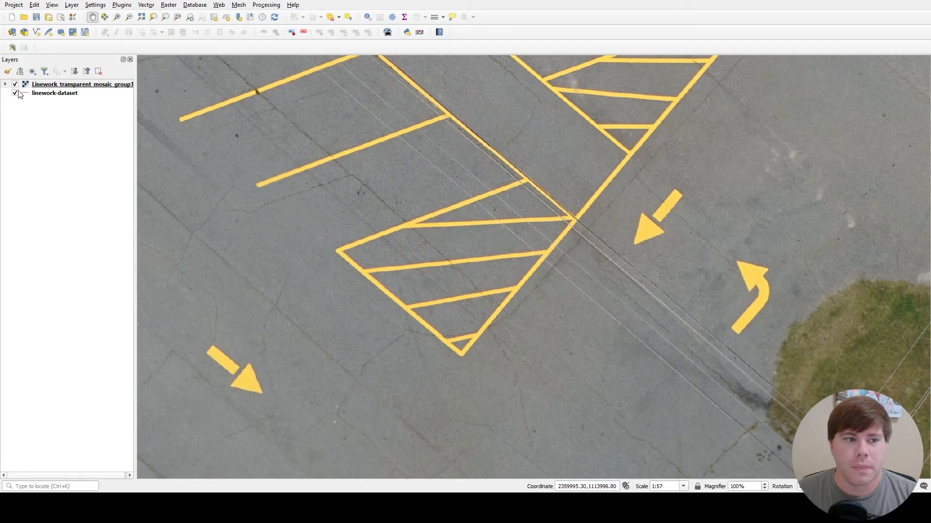
- Move the linework-dataset layer above the Linework_transparent_mosaic_group1 layer so the lines draw over the parking lot imagery
{"action": "left_click", "coordinate": [81, 96]}
{"action": "left_click_drag", "start_coordinate": [82, 97], "coordinate": [87, 84]}
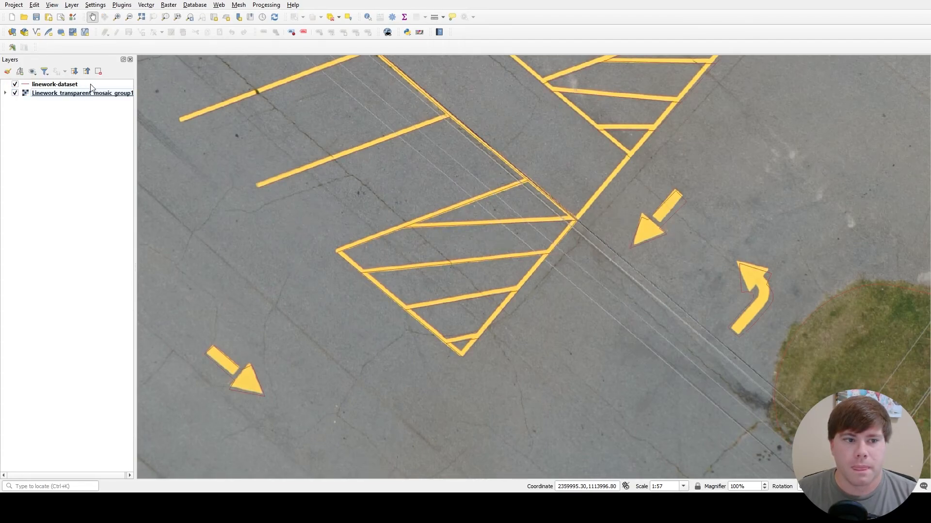
{"action": "scroll", "coordinate": [534, 224], "scroll_direction": "down", "scroll_amount": 1}
{"action": "scroll", "coordinate": [426, 253], "scroll_direction": "down", "scroll_amount": 1}
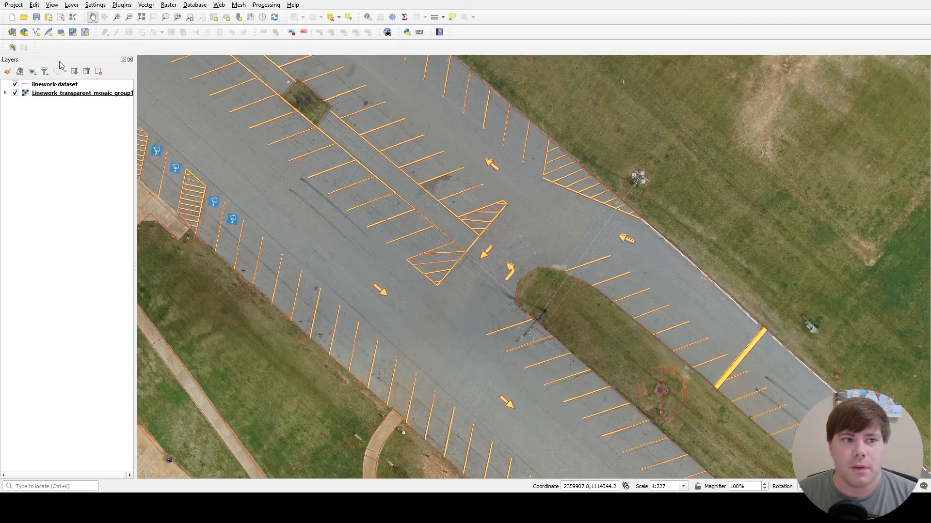
- Set up a GeoTIFF export of the mosaic layer to the Desktop as Reduced Size Image.tif, with horizontal and vertical resolution of .25
{"action": "left_click", "coordinate": [107, 93]}
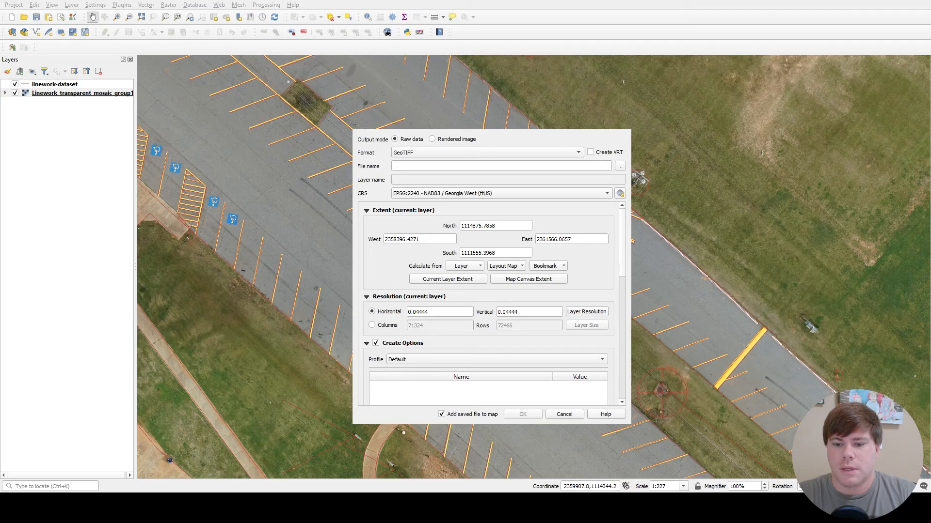
{"action": "left_click", "coordinate": [496, 343]}
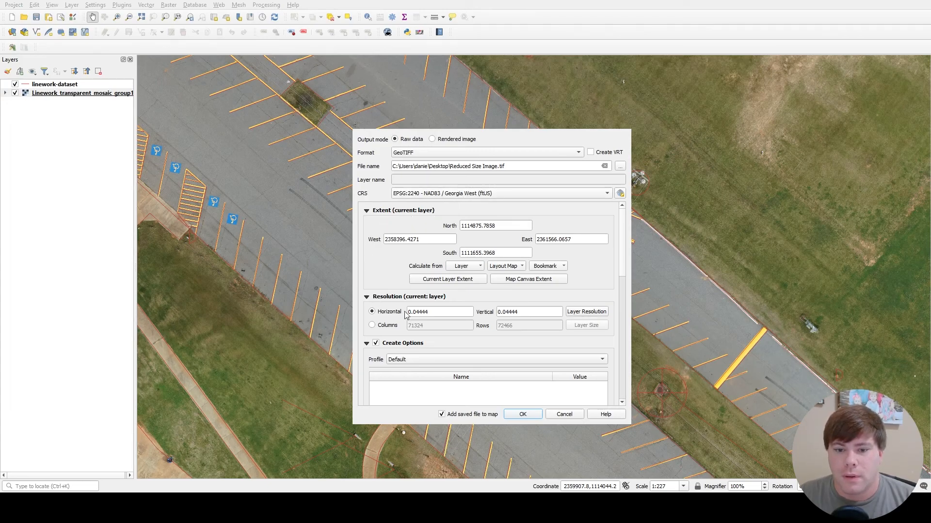
{"action": "scroll", "coordinate": [376, 253], "scroll_direction": "down", "scroll_amount": 1}
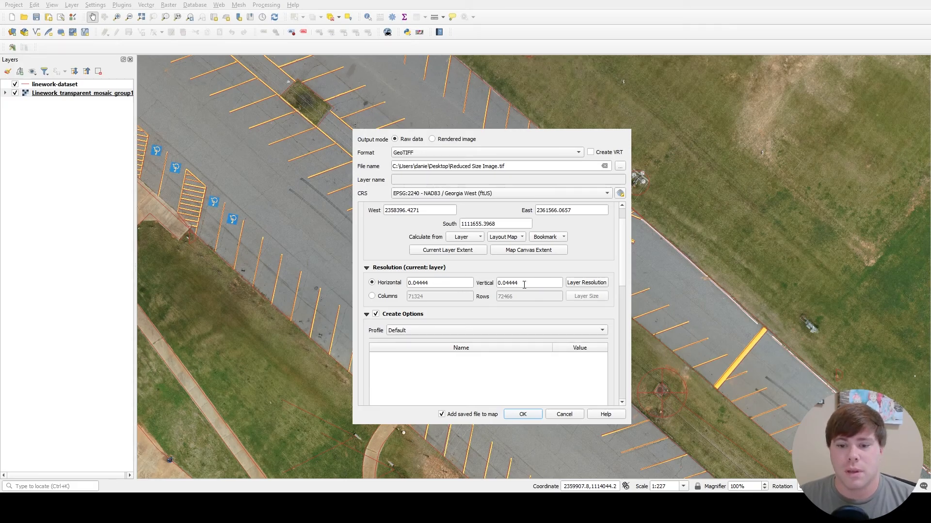
{"action": "left_click_drag", "start_coordinate": [442, 282], "coordinate": [387, 283]}
{"action": "type", "text": ".25"}
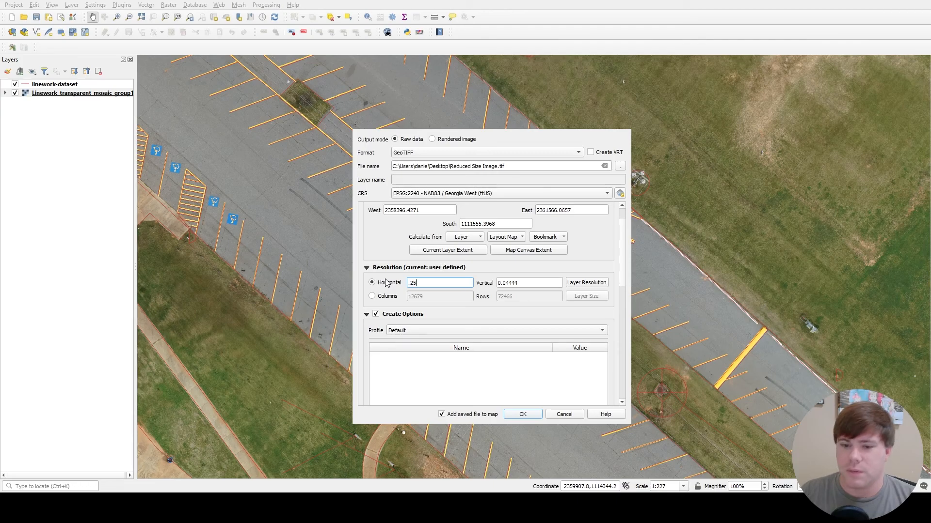
{"action": "key", "text": "Tab"}
{"action": "type", "text": ".5"}
{"action": "key", "text": "BackSpace"}
{"action": "type", "text": "25"}
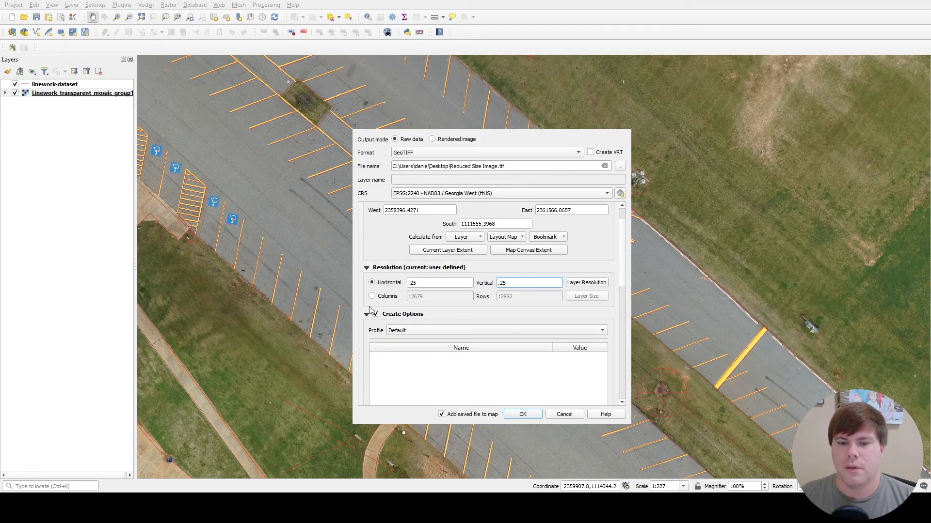
- Switch the export's output mode to Rendered image and set the create options profile to High Compression
{"action": "scroll", "coordinate": [432, 313], "scroll_direction": "down", "scroll_amount": 1}
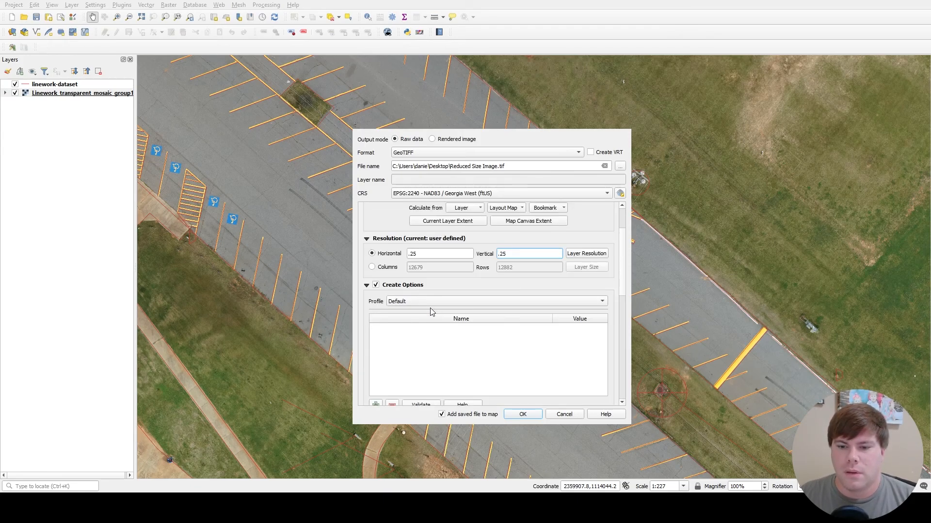
{"action": "left_click", "coordinate": [432, 139]}
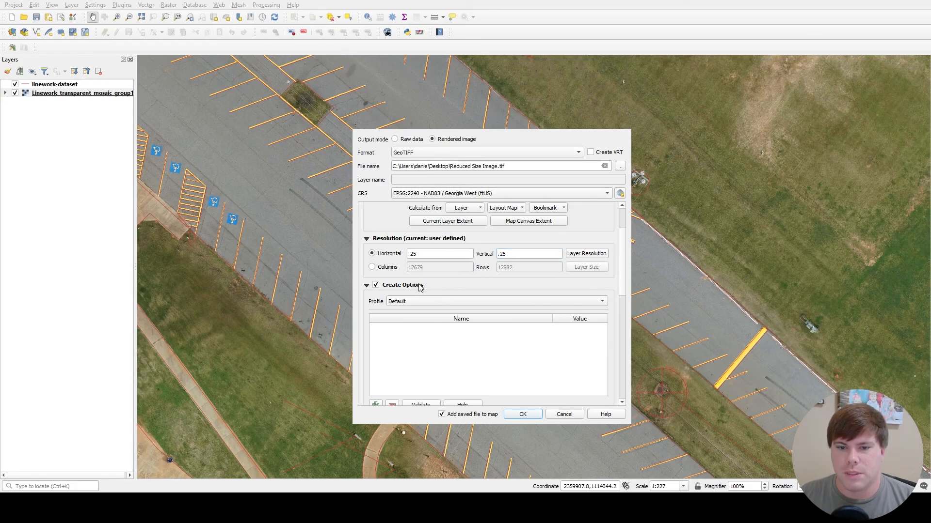
{"action": "scroll", "coordinate": [397, 295], "scroll_direction": "down", "scroll_amount": 1}
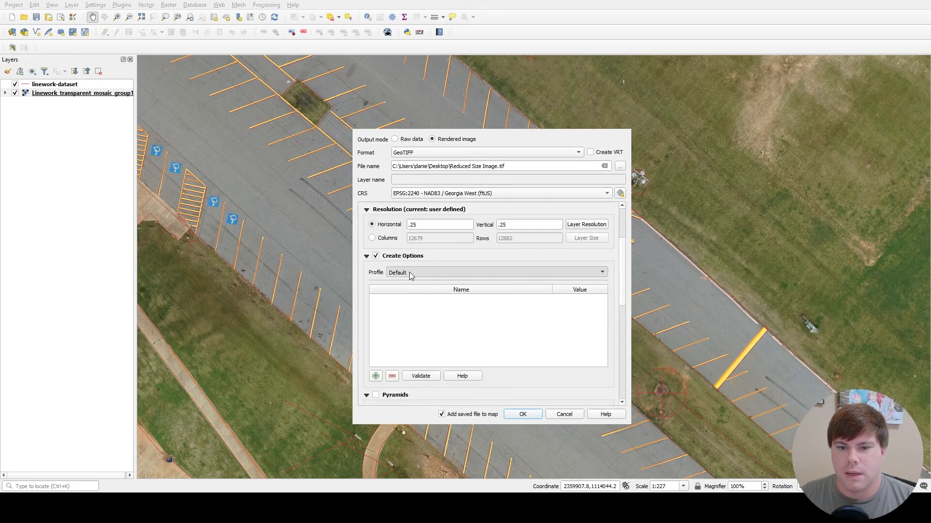
{"action": "left_click", "coordinate": [418, 303]}
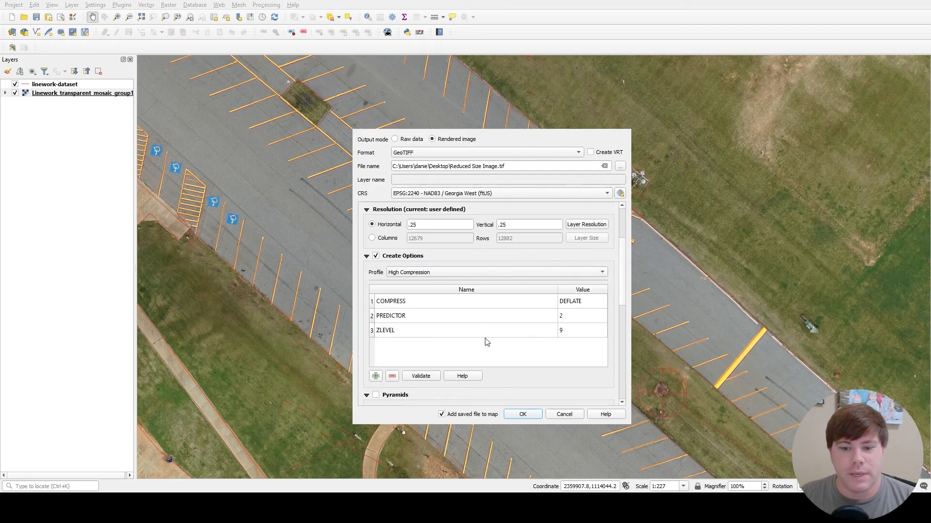
{"action": "scroll", "coordinate": [496, 242], "scroll_direction": "up", "scroll_amount": 3}
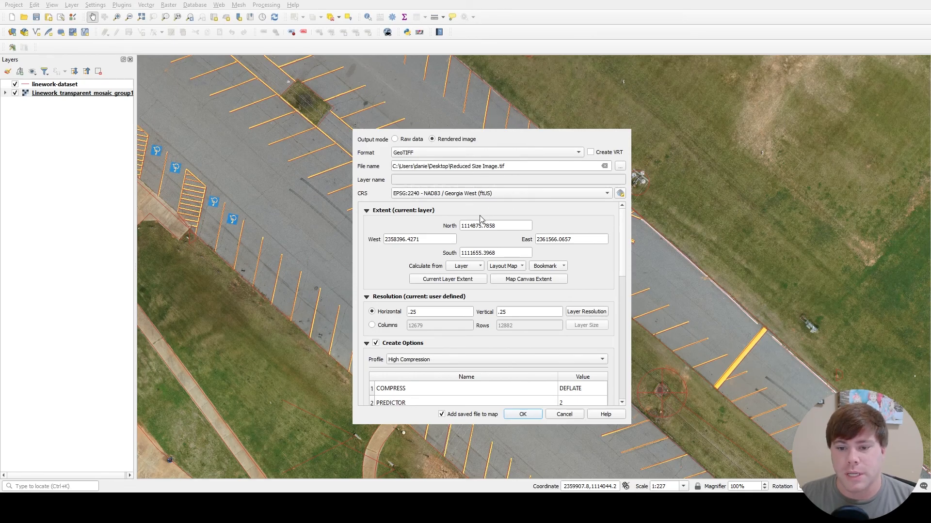
- Change the create options profile to JPEG Compression and run the raster export, adding the saved file to the map
{"action": "scroll", "coordinate": [485, 219], "scroll_direction": "down", "scroll_amount": 2}
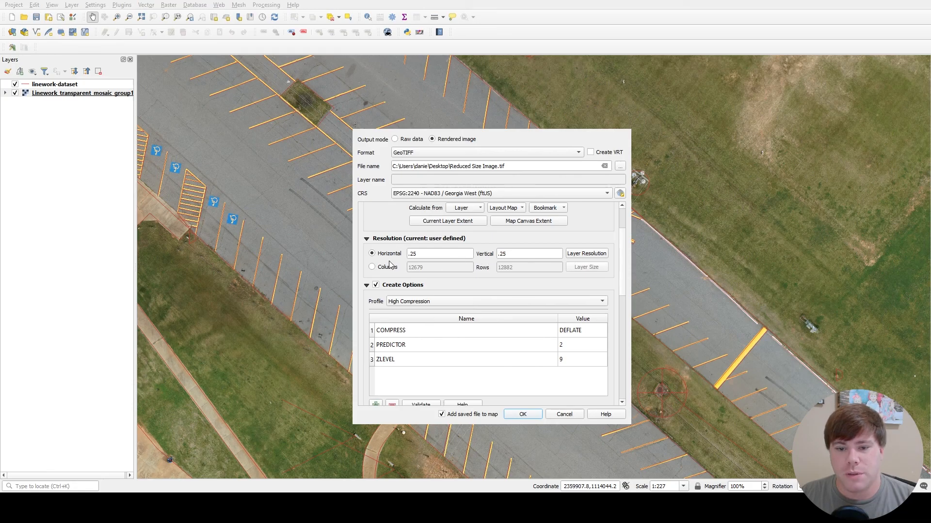
{"action": "scroll", "coordinate": [471, 256], "scroll_direction": "down", "scroll_amount": 1}
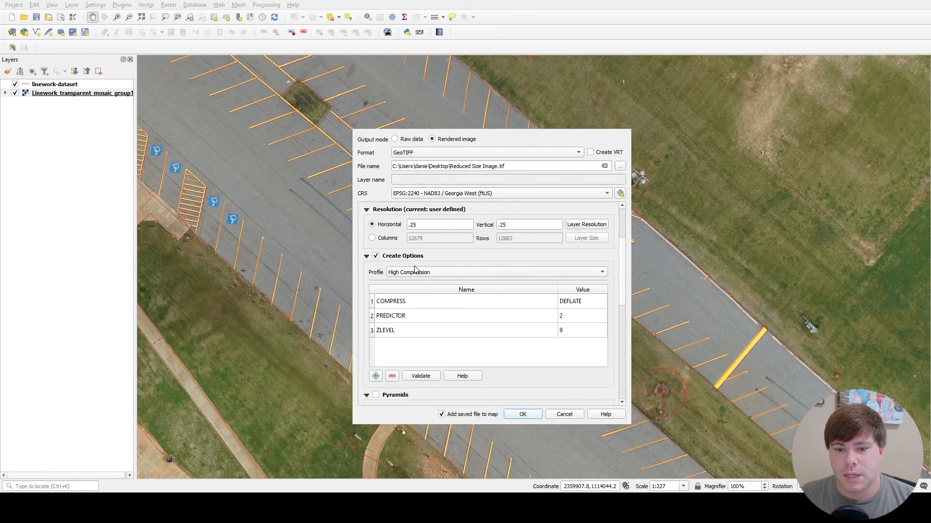
{"action": "scroll", "coordinate": [417, 275], "scroll_direction": "down", "scroll_amount": 1}
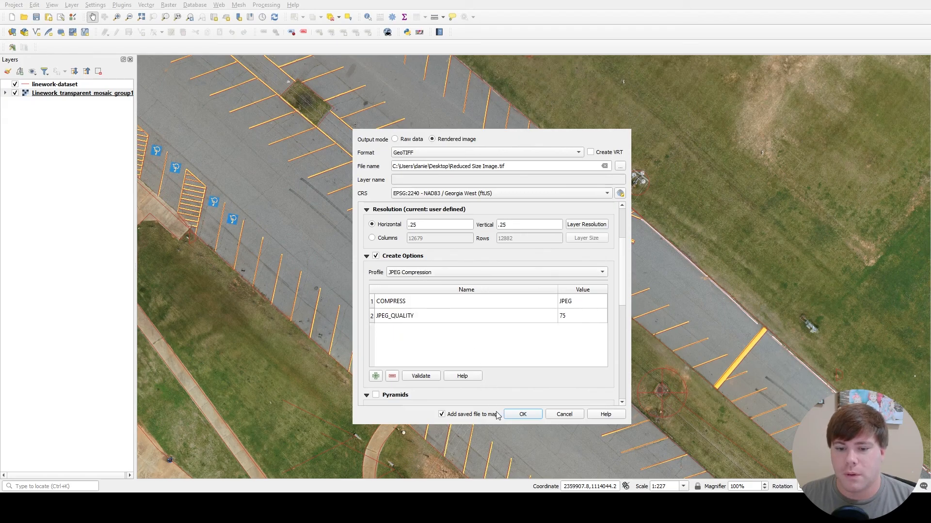
{"action": "left_click", "coordinate": [525, 415]}
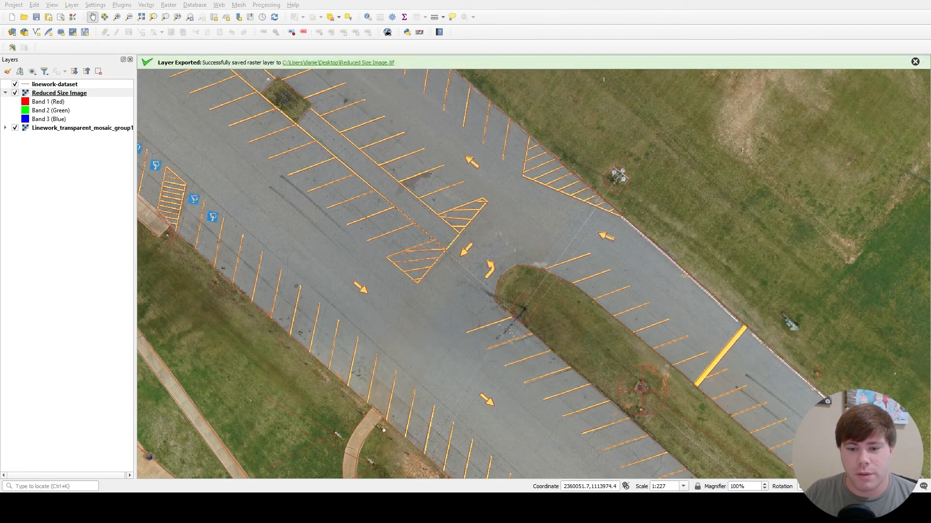
- Compare the reduced image with the original mosaic over the parking lot, hiding the Reduced Size Image layer to see the original
{"action": "scroll", "coordinate": [474, 276], "scroll_direction": "up", "scroll_amount": 1}
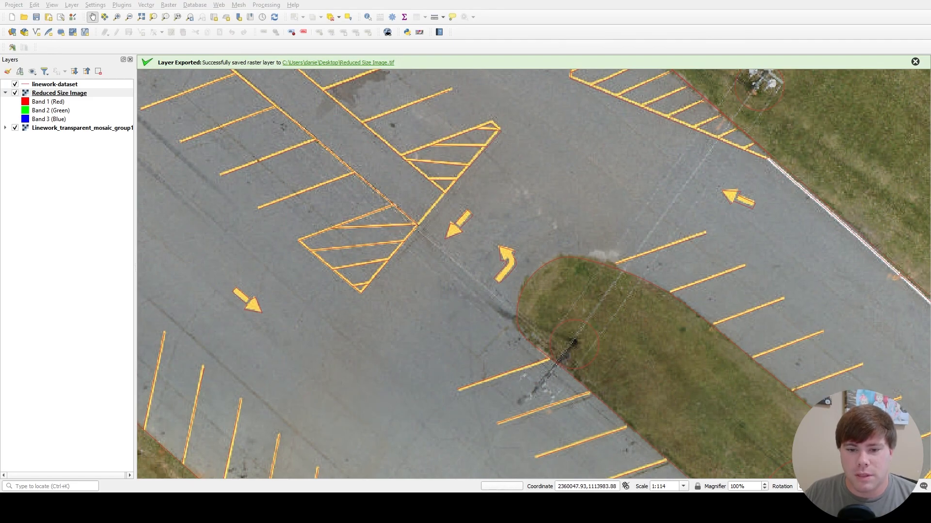
{"action": "scroll", "coordinate": [412, 313], "scroll_direction": "down", "scroll_amount": 3}
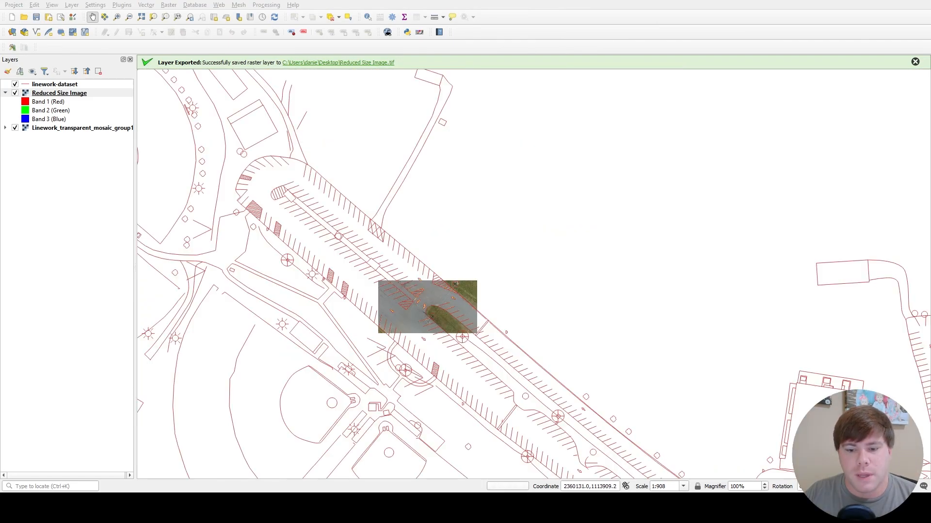
{"action": "scroll", "coordinate": [470, 350], "scroll_direction": "up", "scroll_amount": 4}
{"action": "scroll", "coordinate": [401, 343], "scroll_direction": "down", "scroll_amount": 1}
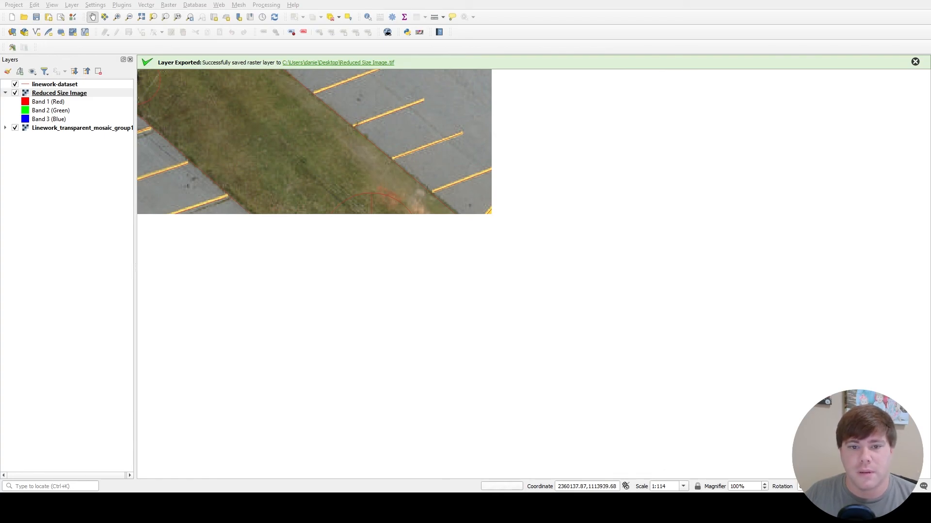
{"action": "left_click_drag", "start_coordinate": [370, 118], "coordinate": [562, 238]}
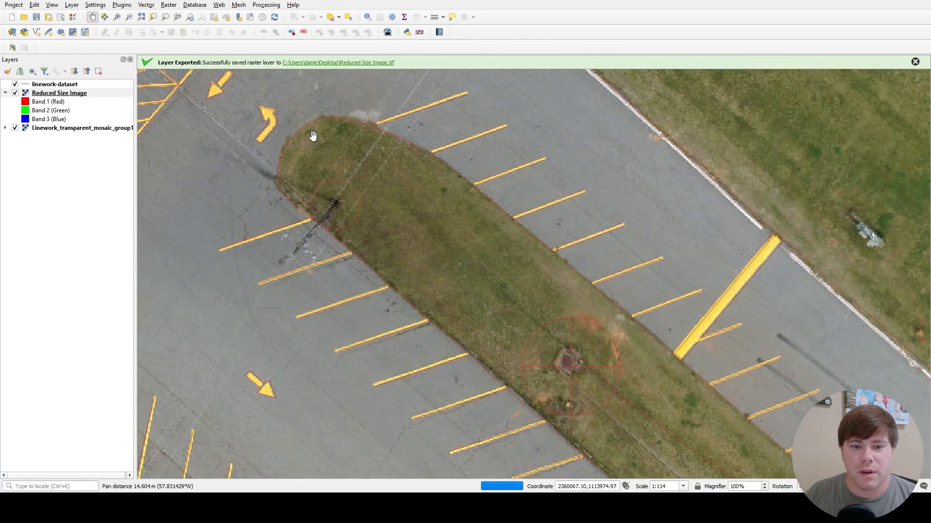
{"action": "left_click_drag", "start_coordinate": [312, 136], "coordinate": [557, 270]}
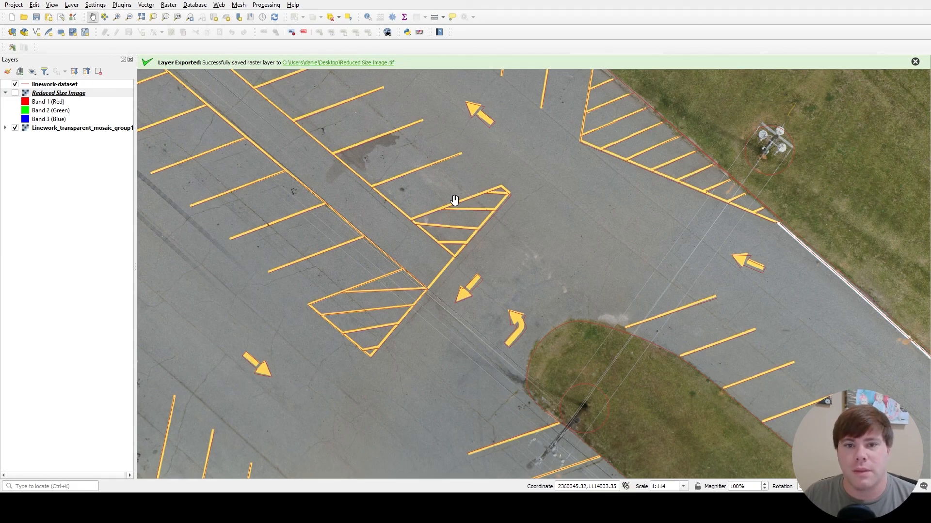
{"action": "scroll", "coordinate": [454, 199], "scroll_direction": "down", "scroll_amount": 2}
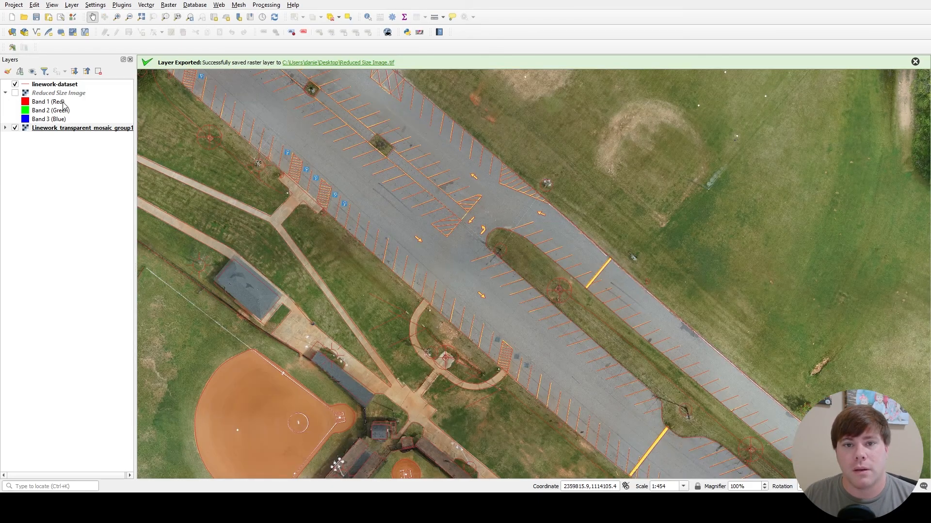